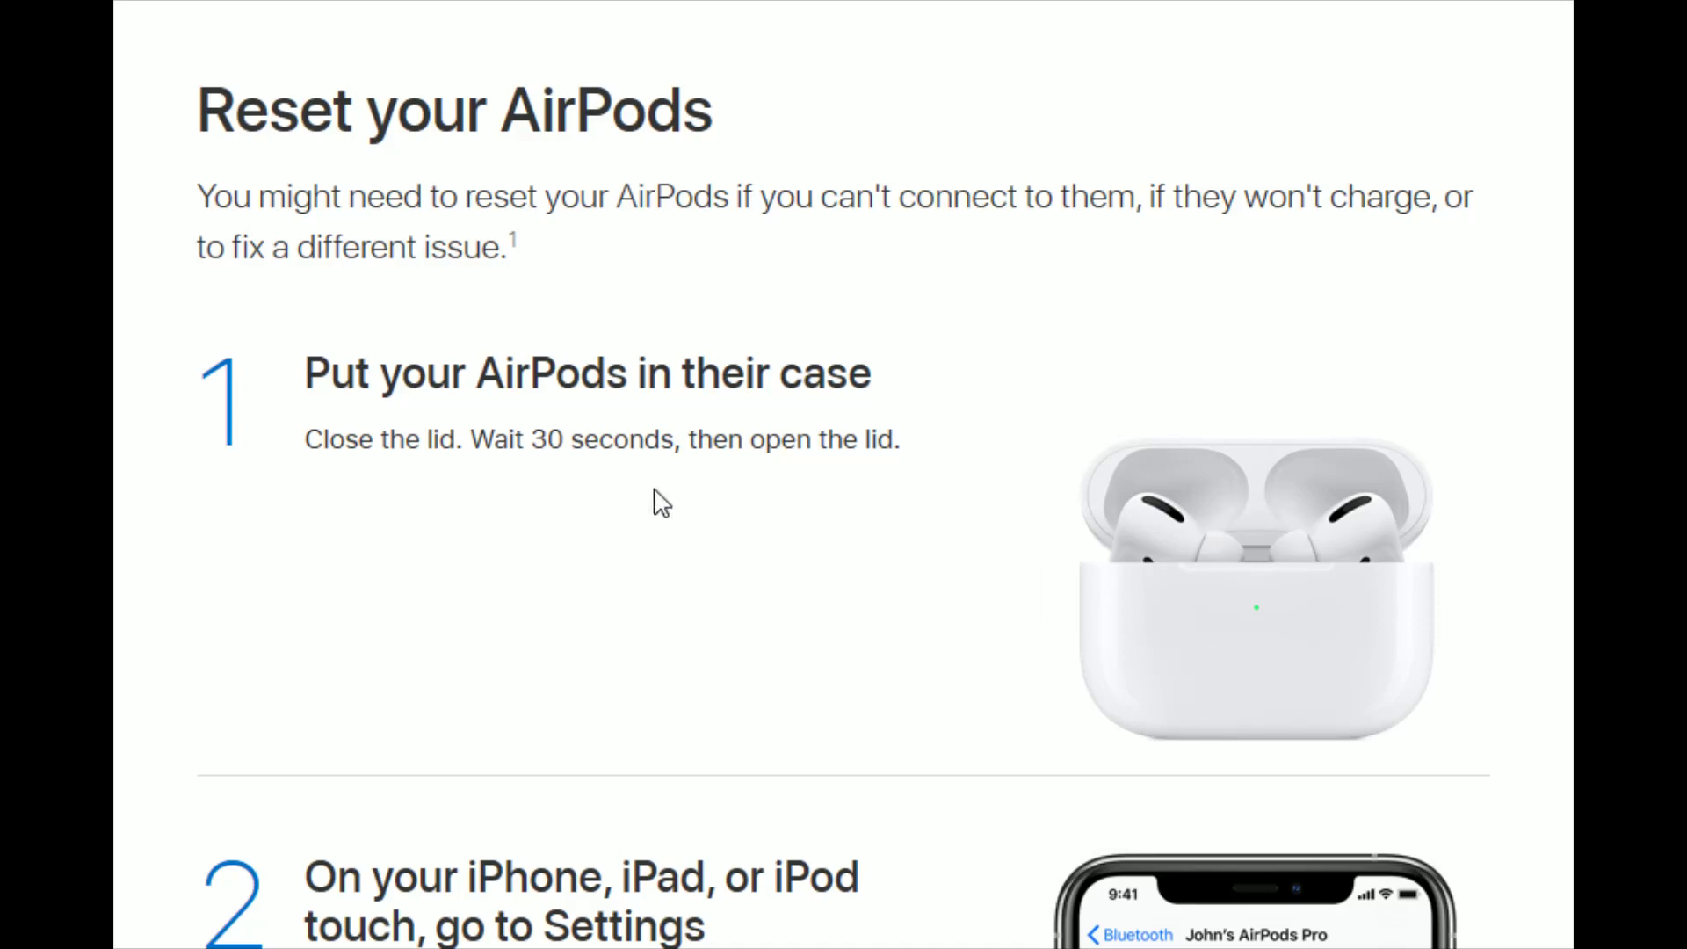
Highlight the 'Wait 30 seconds' line and step 2's Bluetooth, 'i' and Forget instructions.
drag(577, 445, 676, 447)
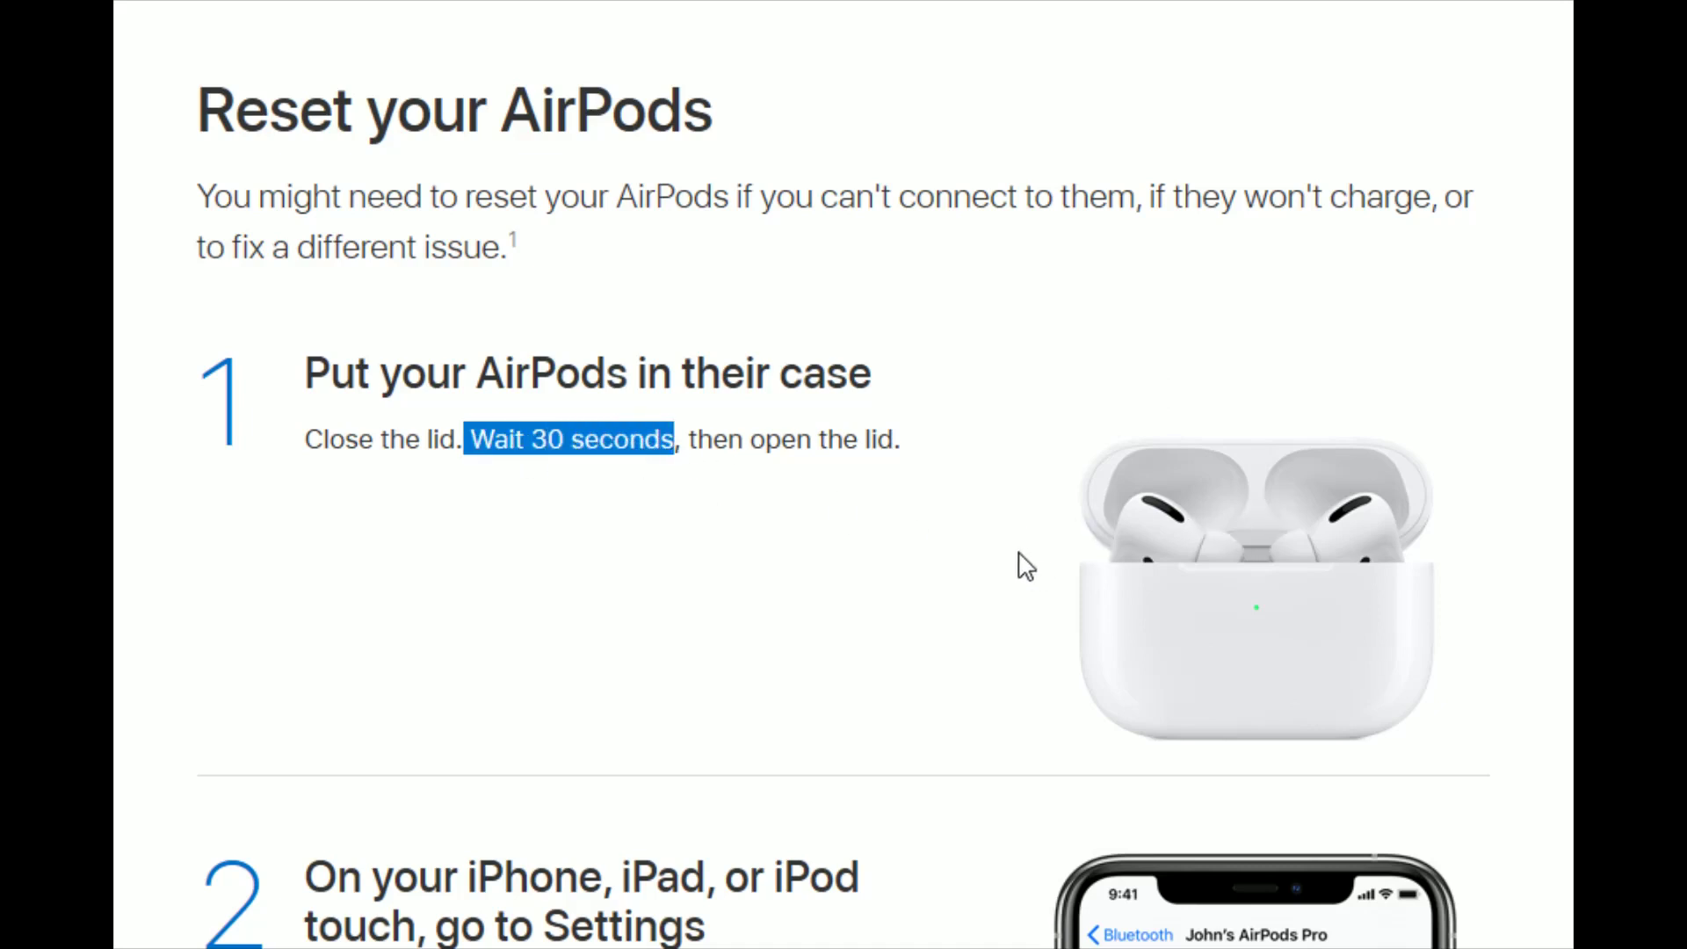
scroll(1030, 555, down, 4)
scroll(1029, 555, down, 4)
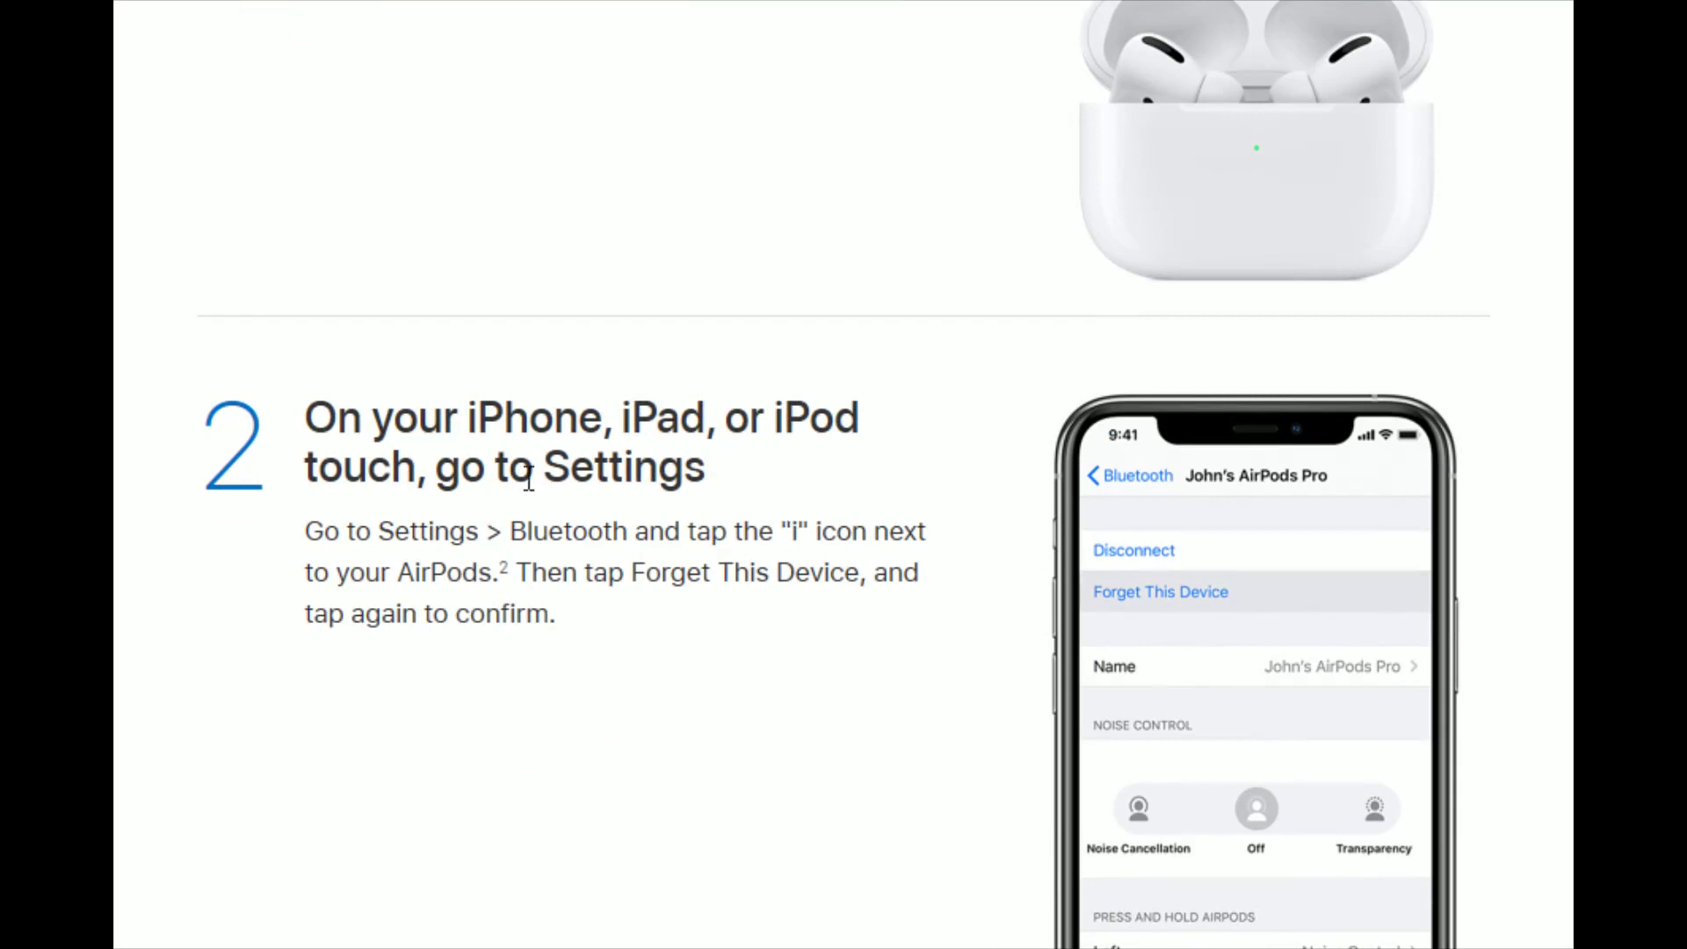
drag(305, 531, 623, 540)
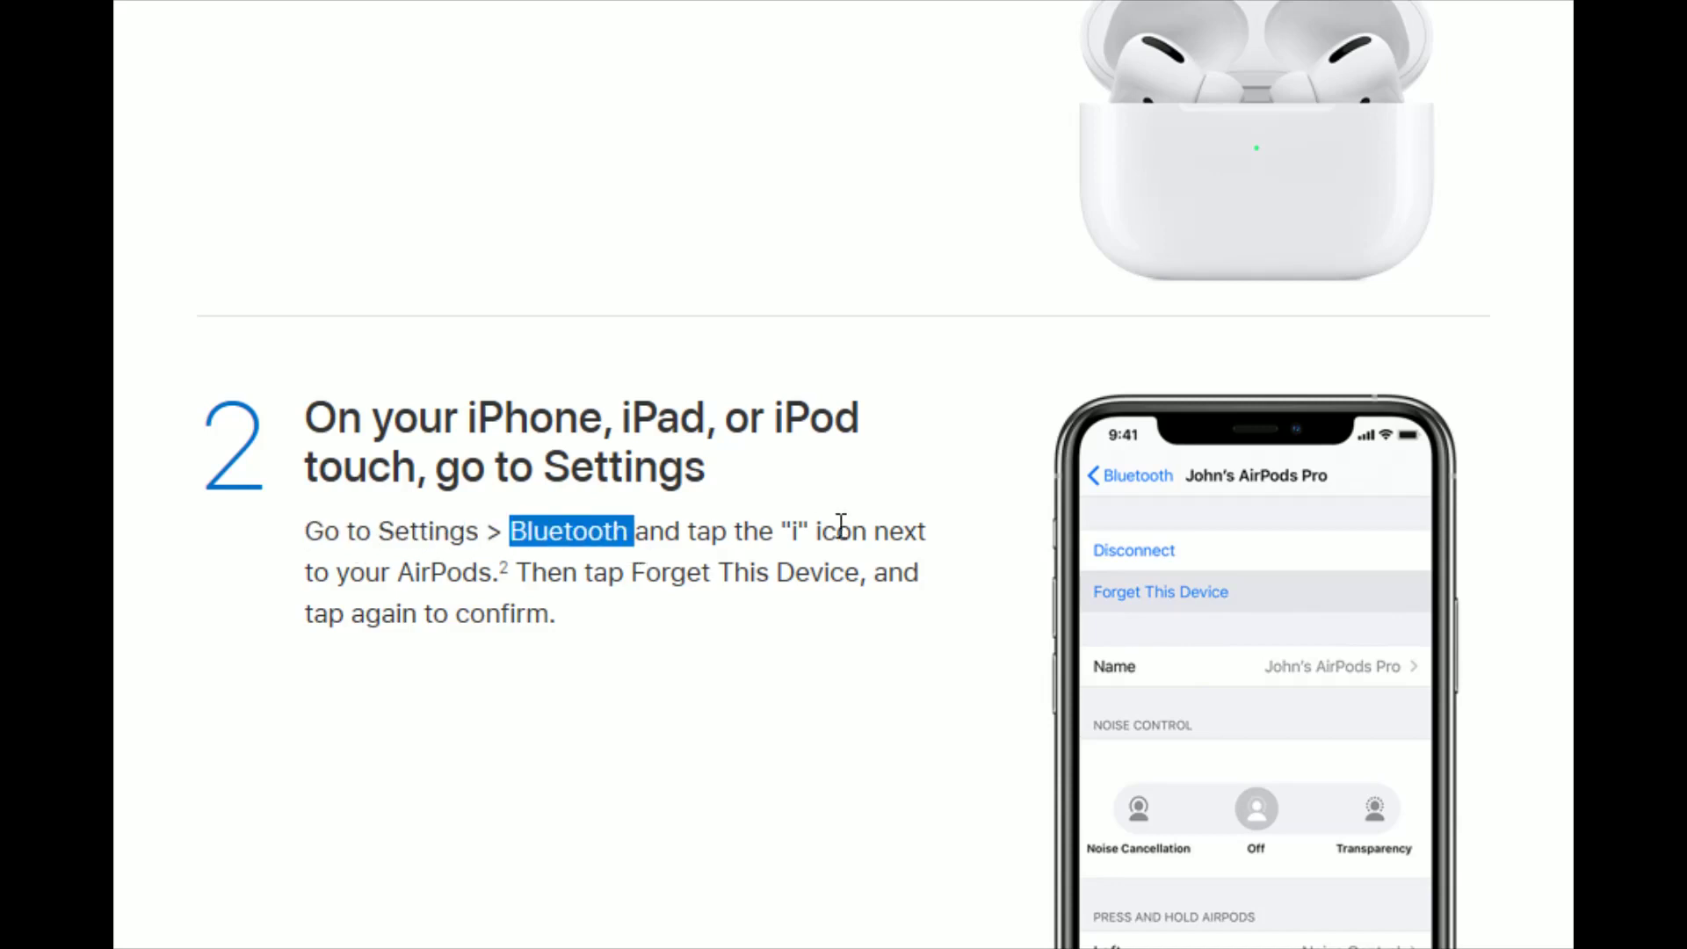
drag(778, 530, 817, 544)
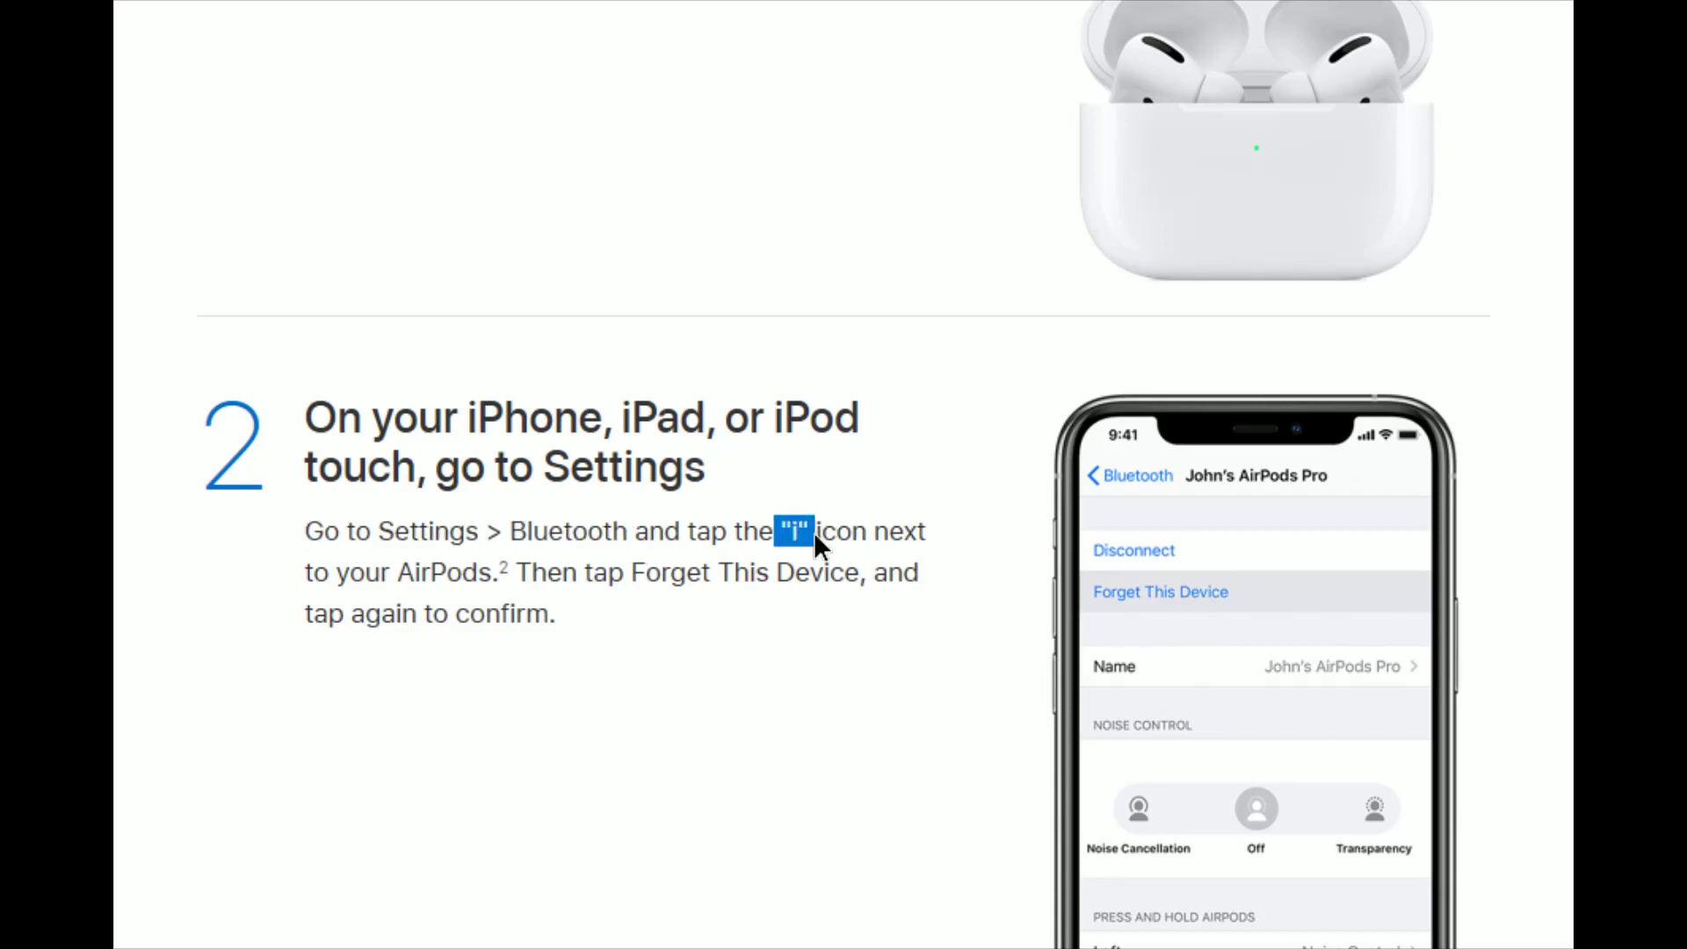
mouse_move(398, 572)
mouse_down()
mouse_move(490, 572)
mouse_move(589, 626)
mouse_up()
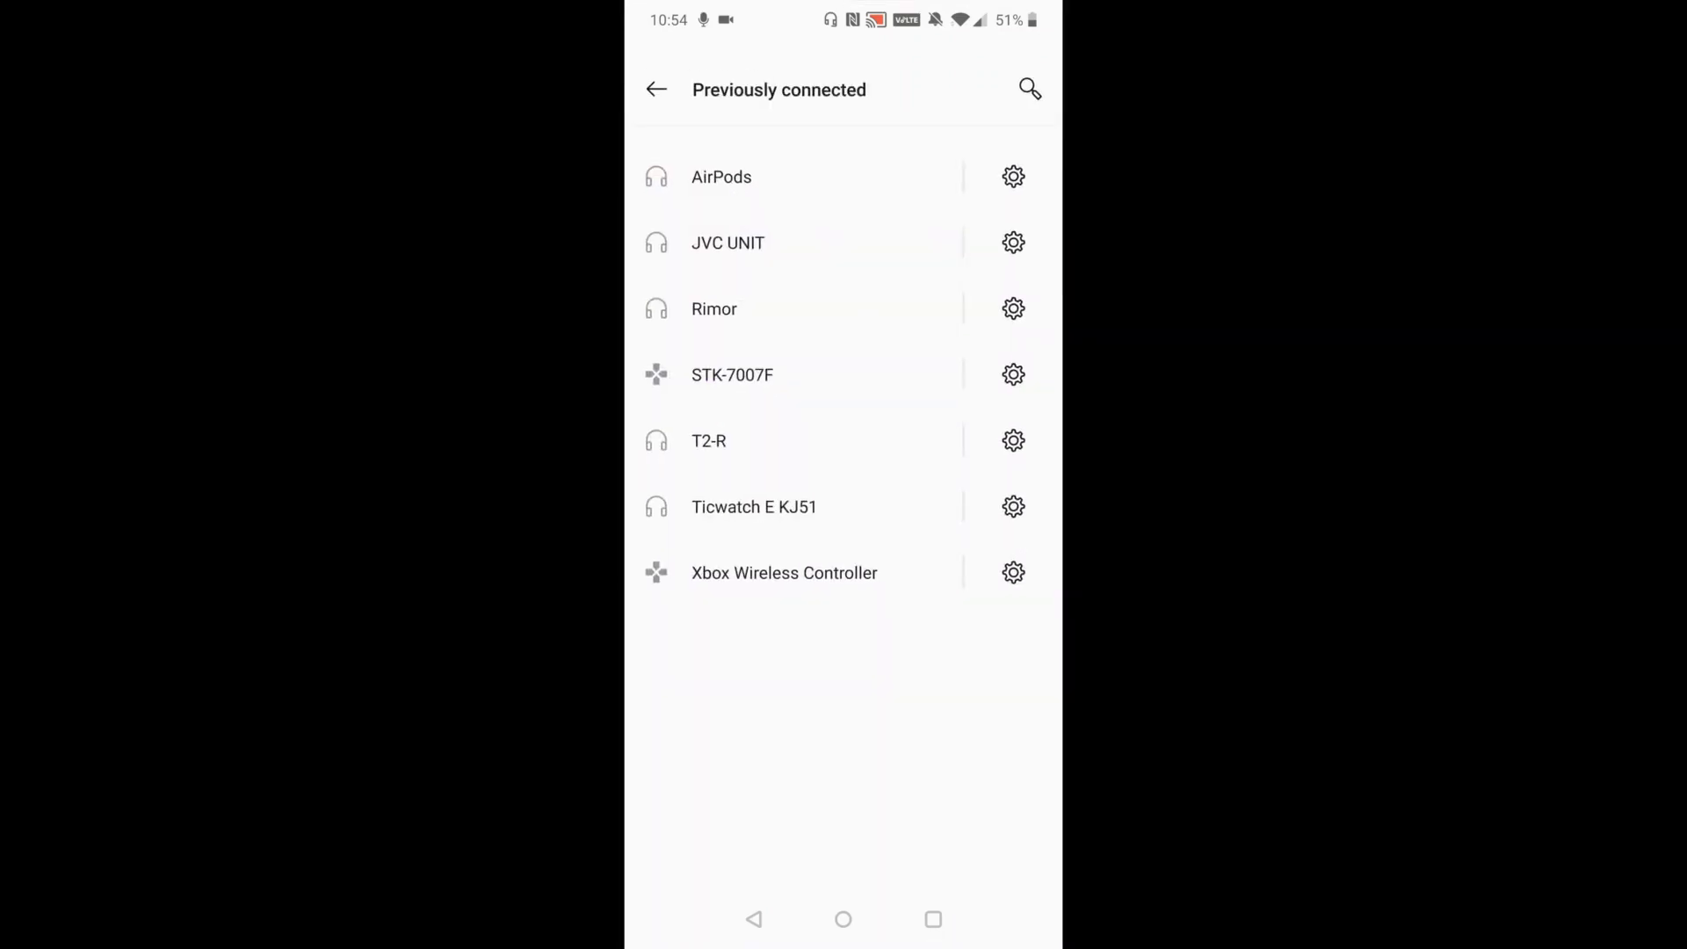
Open the AirPods details under Previously connected and confirm Forget Device.
click(1013, 178)
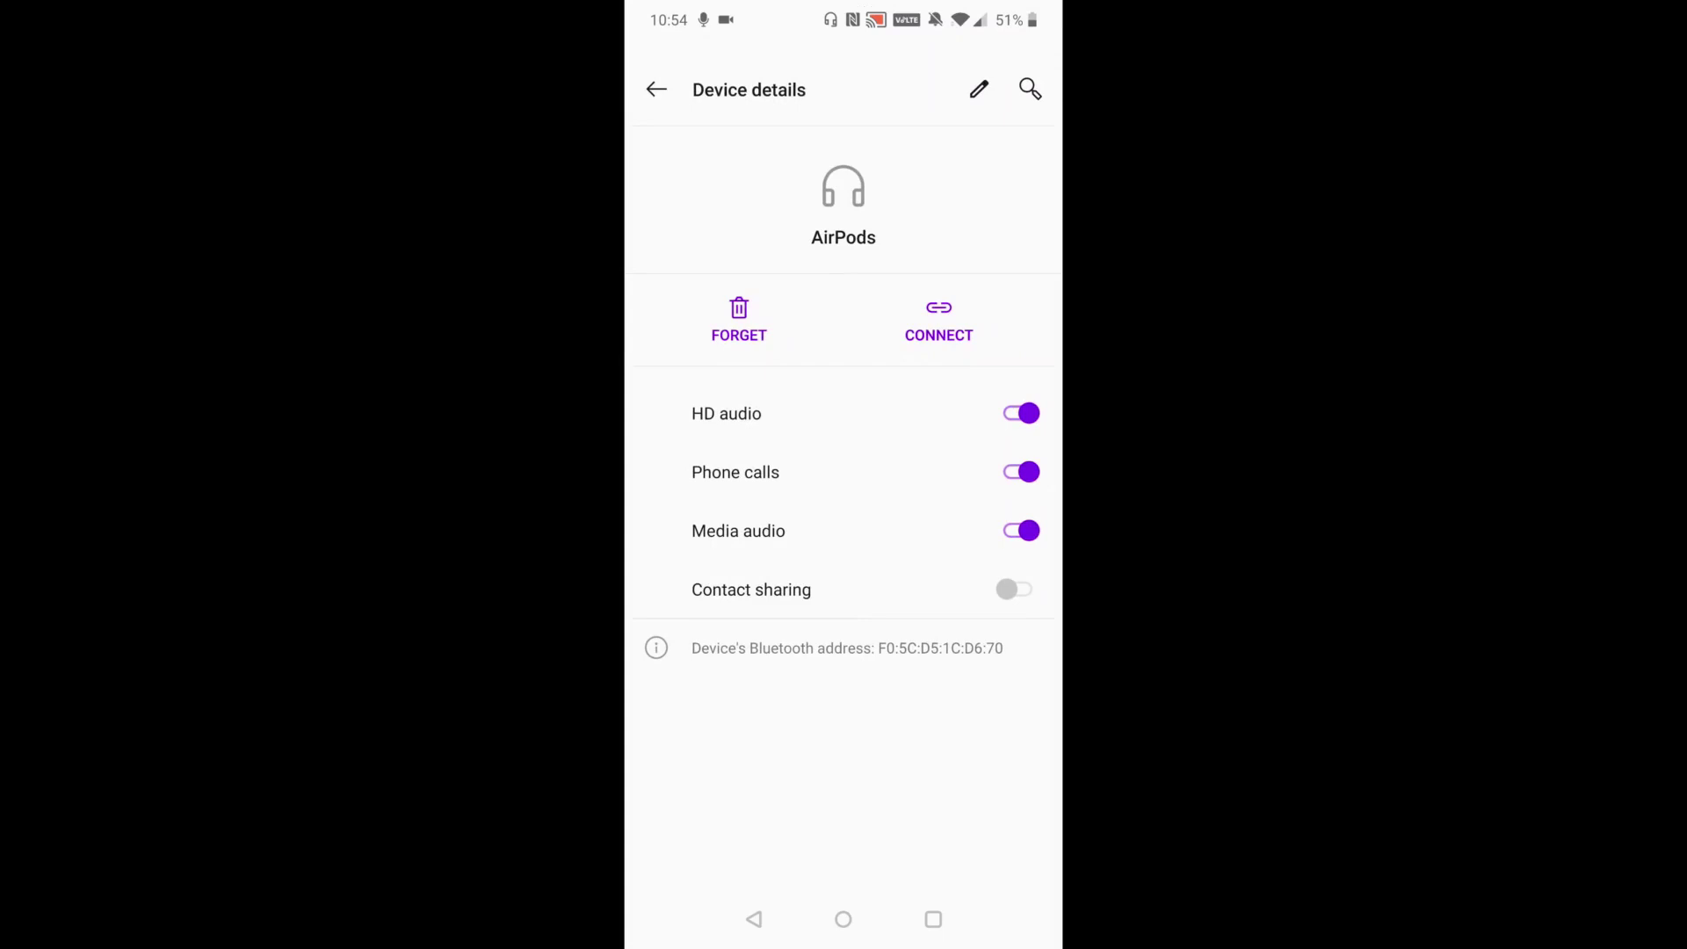
click(739, 320)
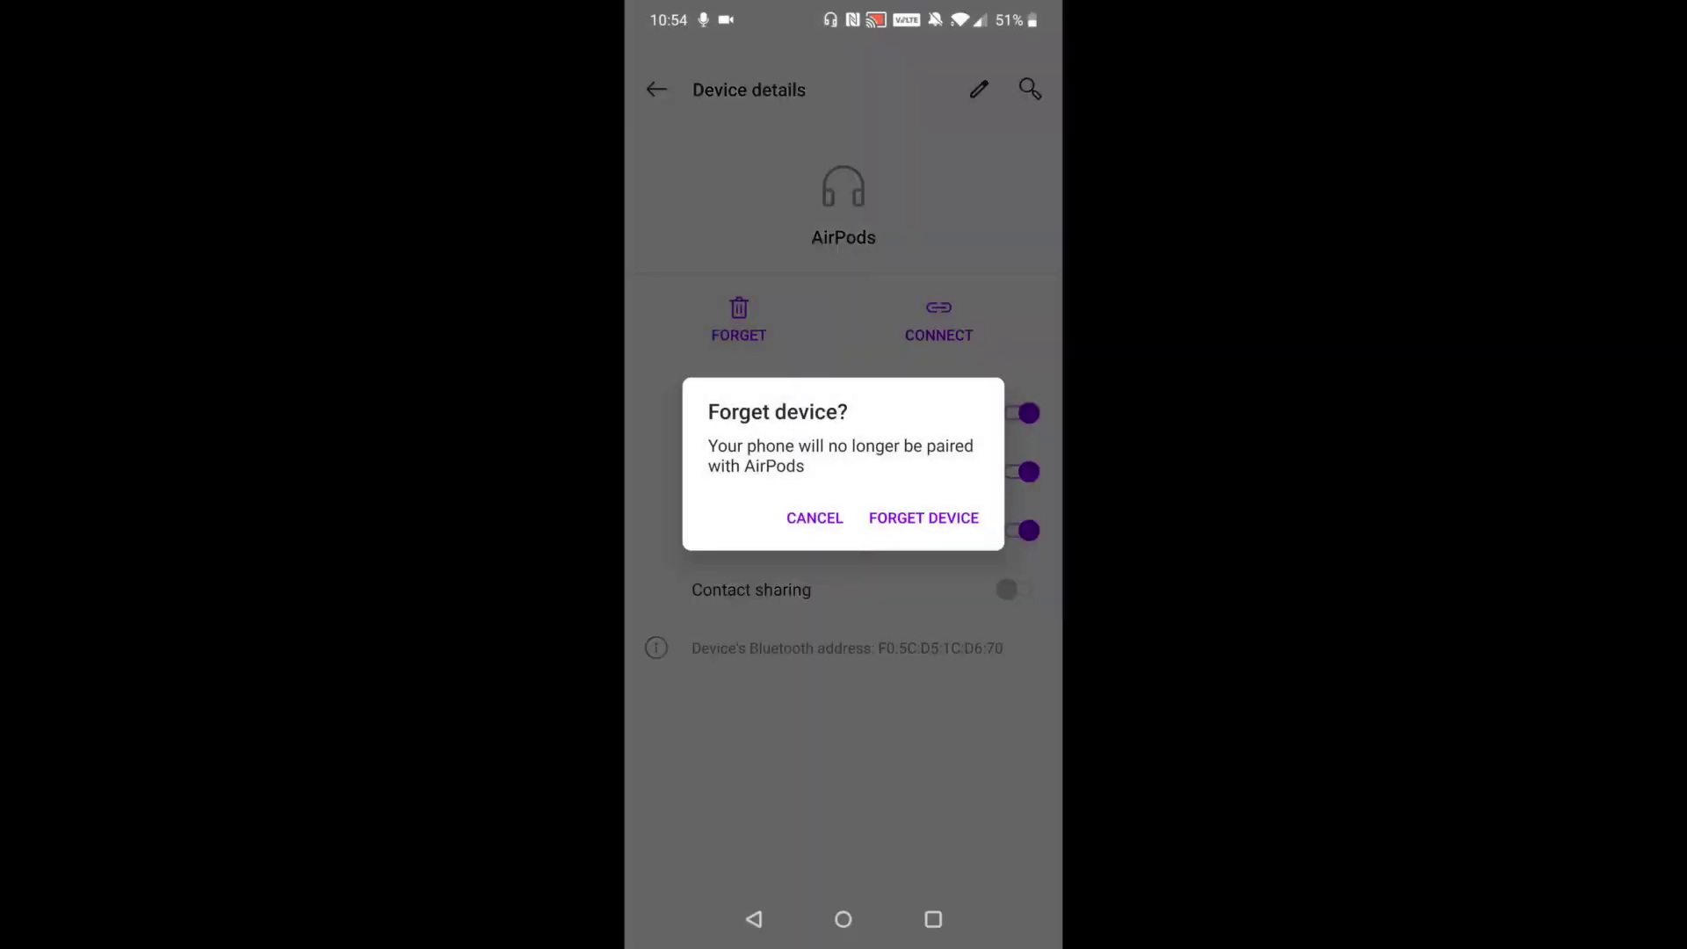
click(923, 519)
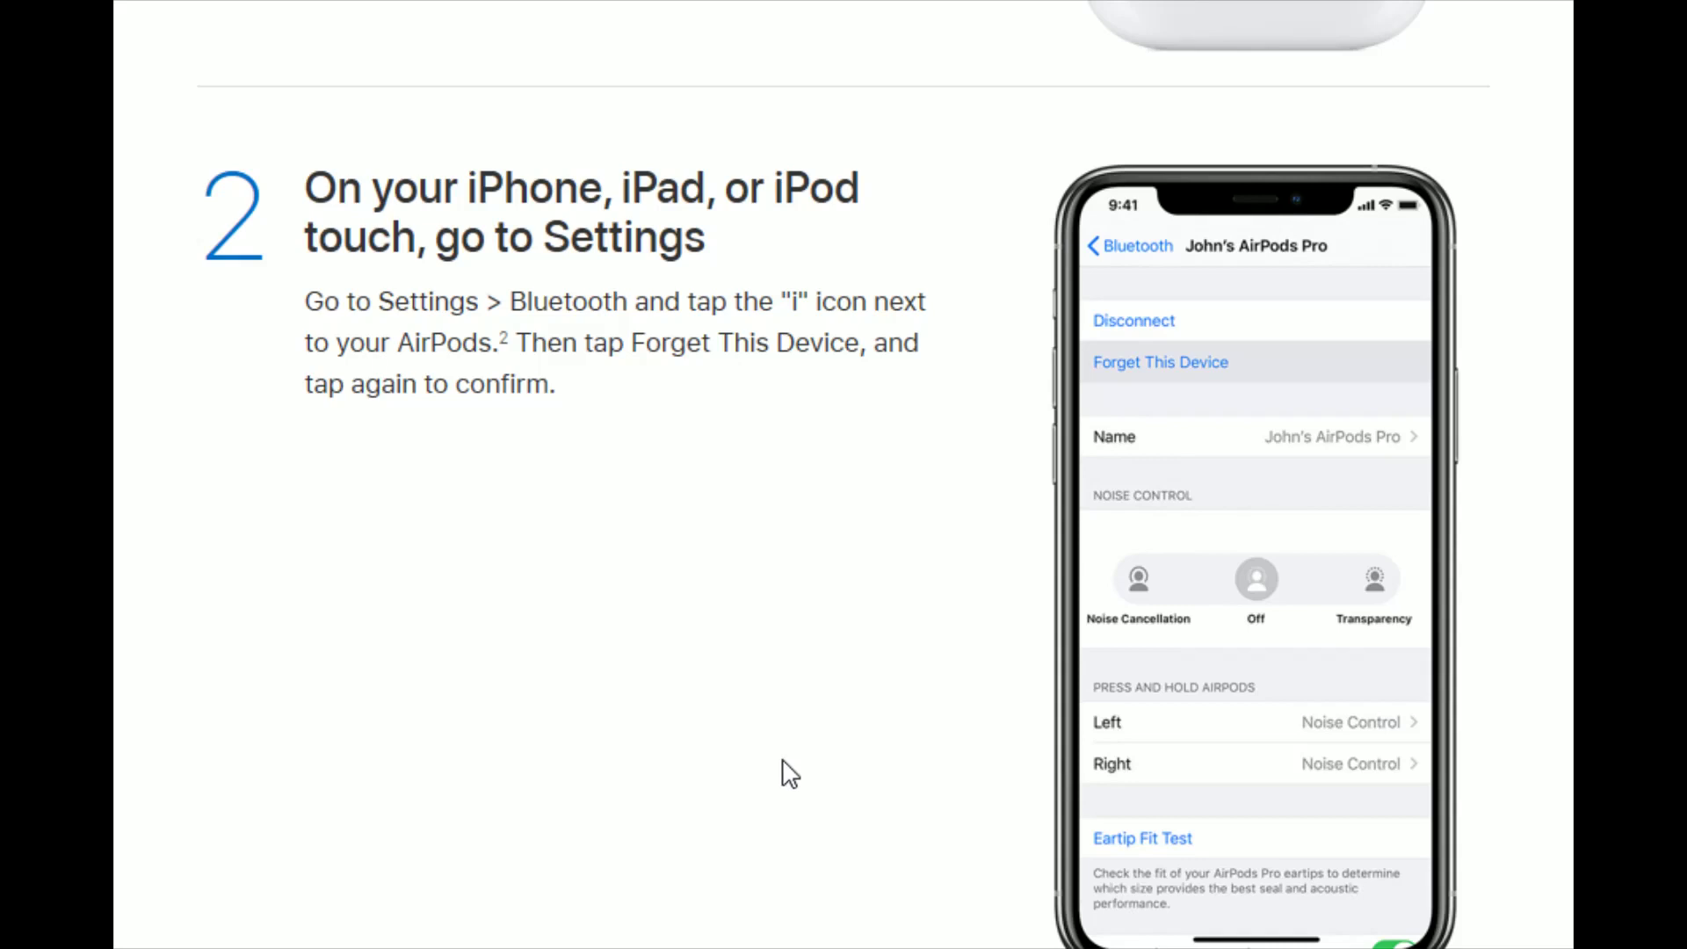
scroll(776, 779, down, 3)
scroll(777, 779, down, 3)
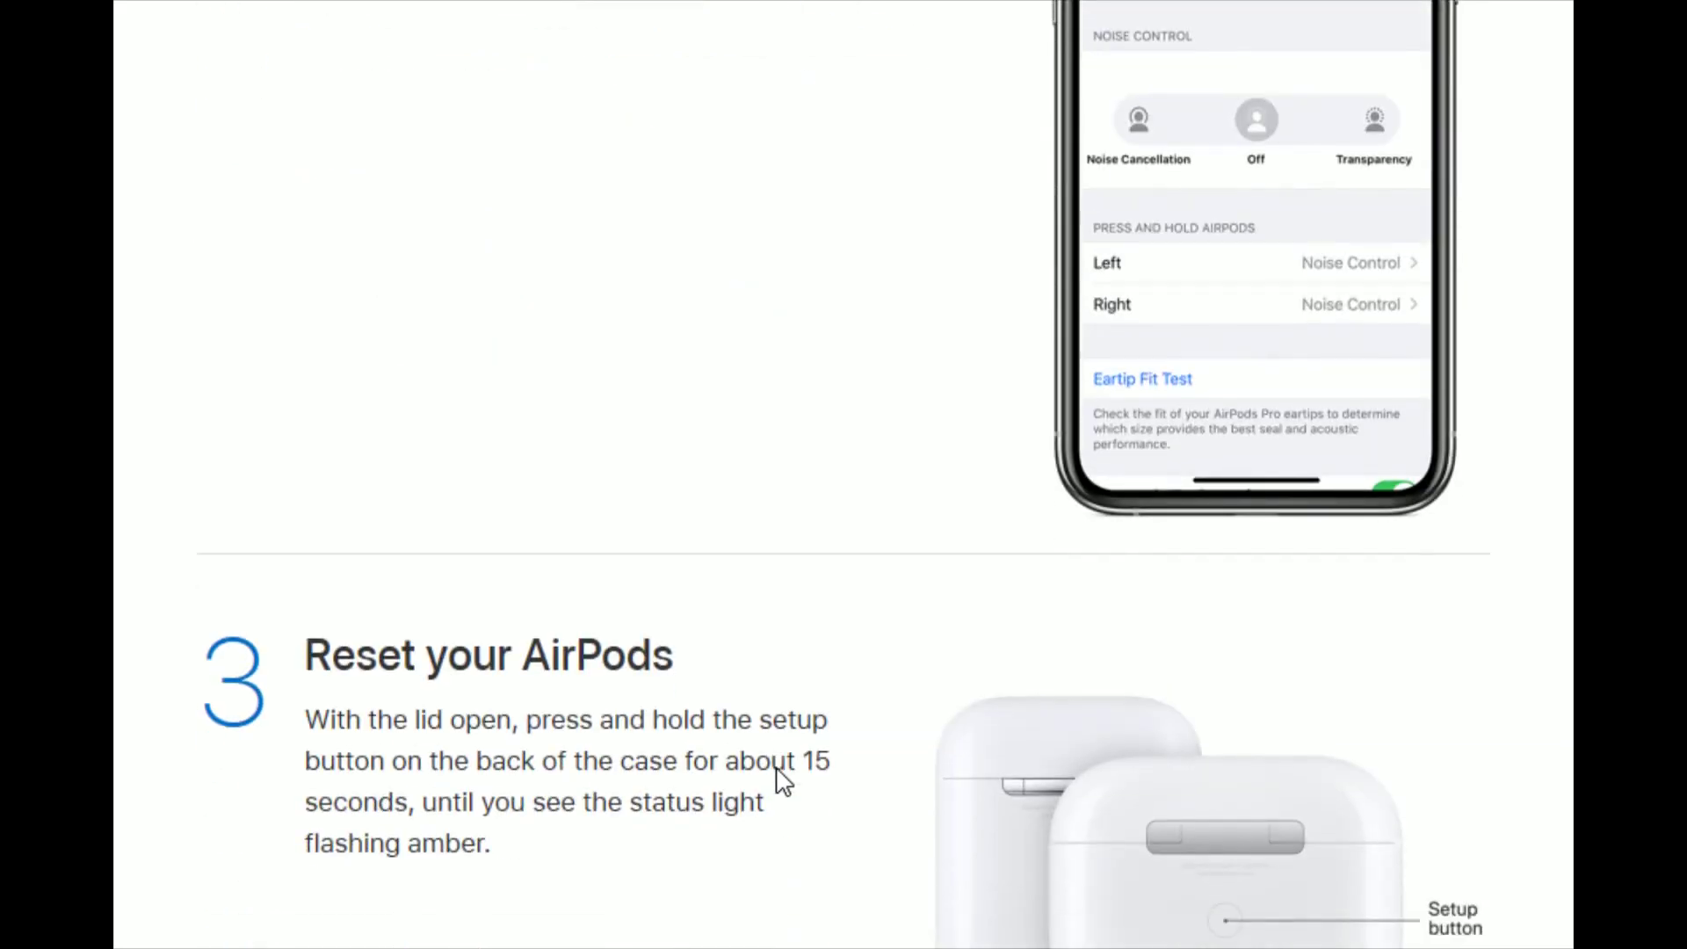
scroll(777, 779, down, 2)
Highlight step 3's setup-button and amber-light instructions, then step 4's reconnect instructions.
drag(301, 496, 531, 533)
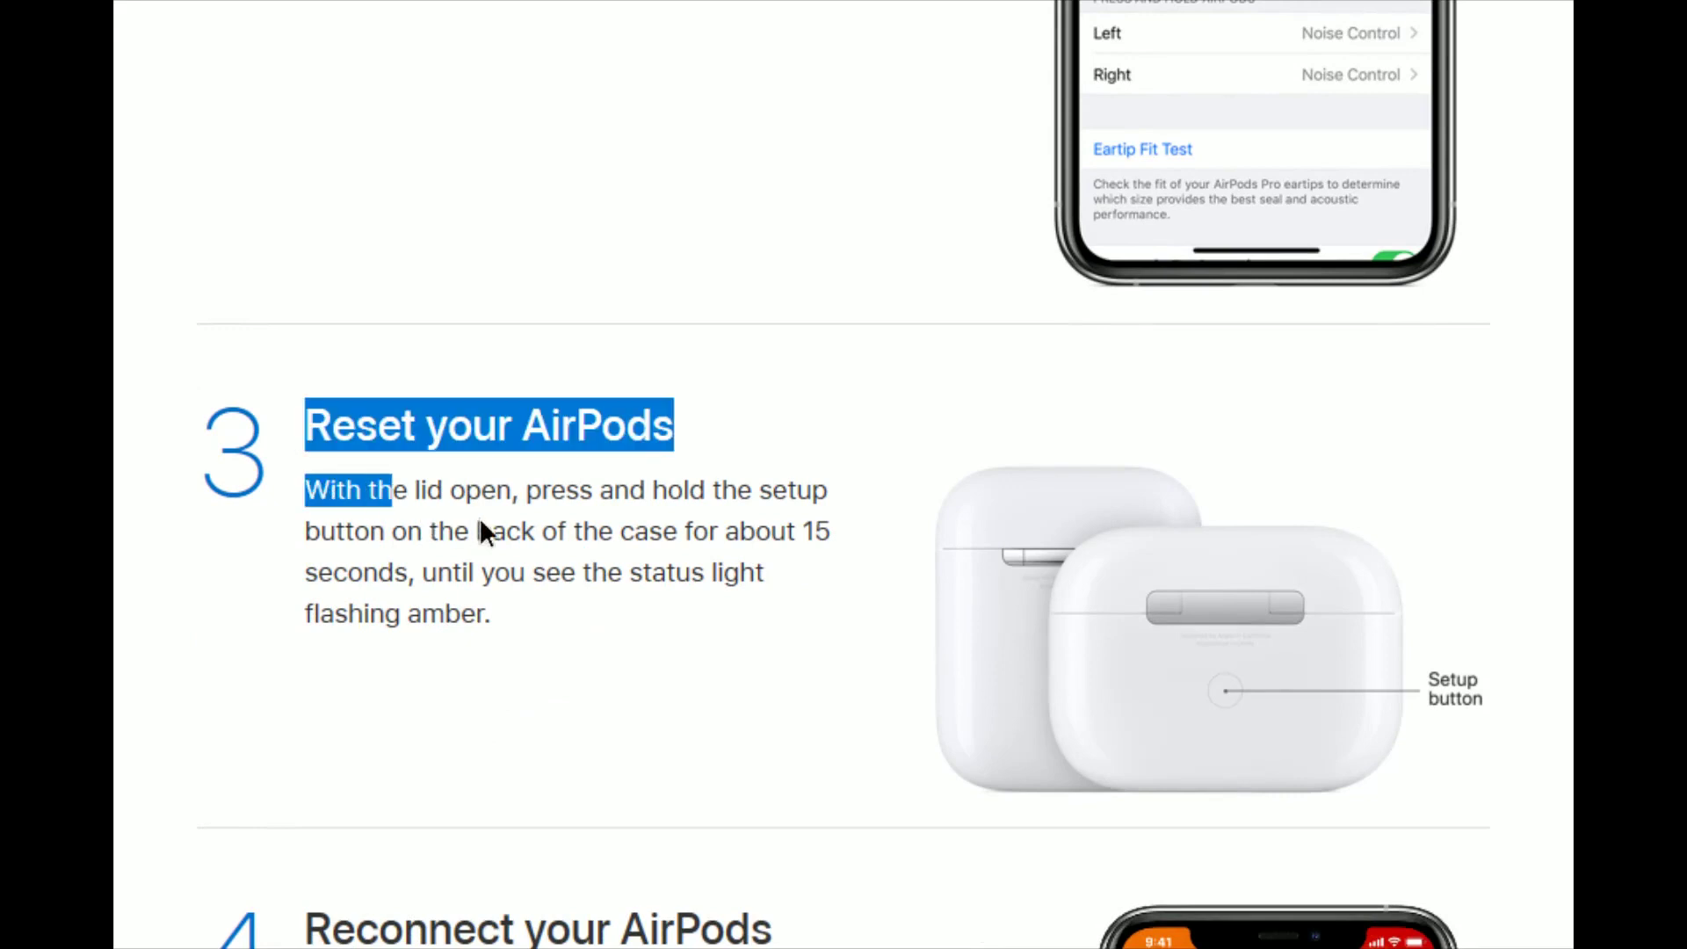
click(778, 666)
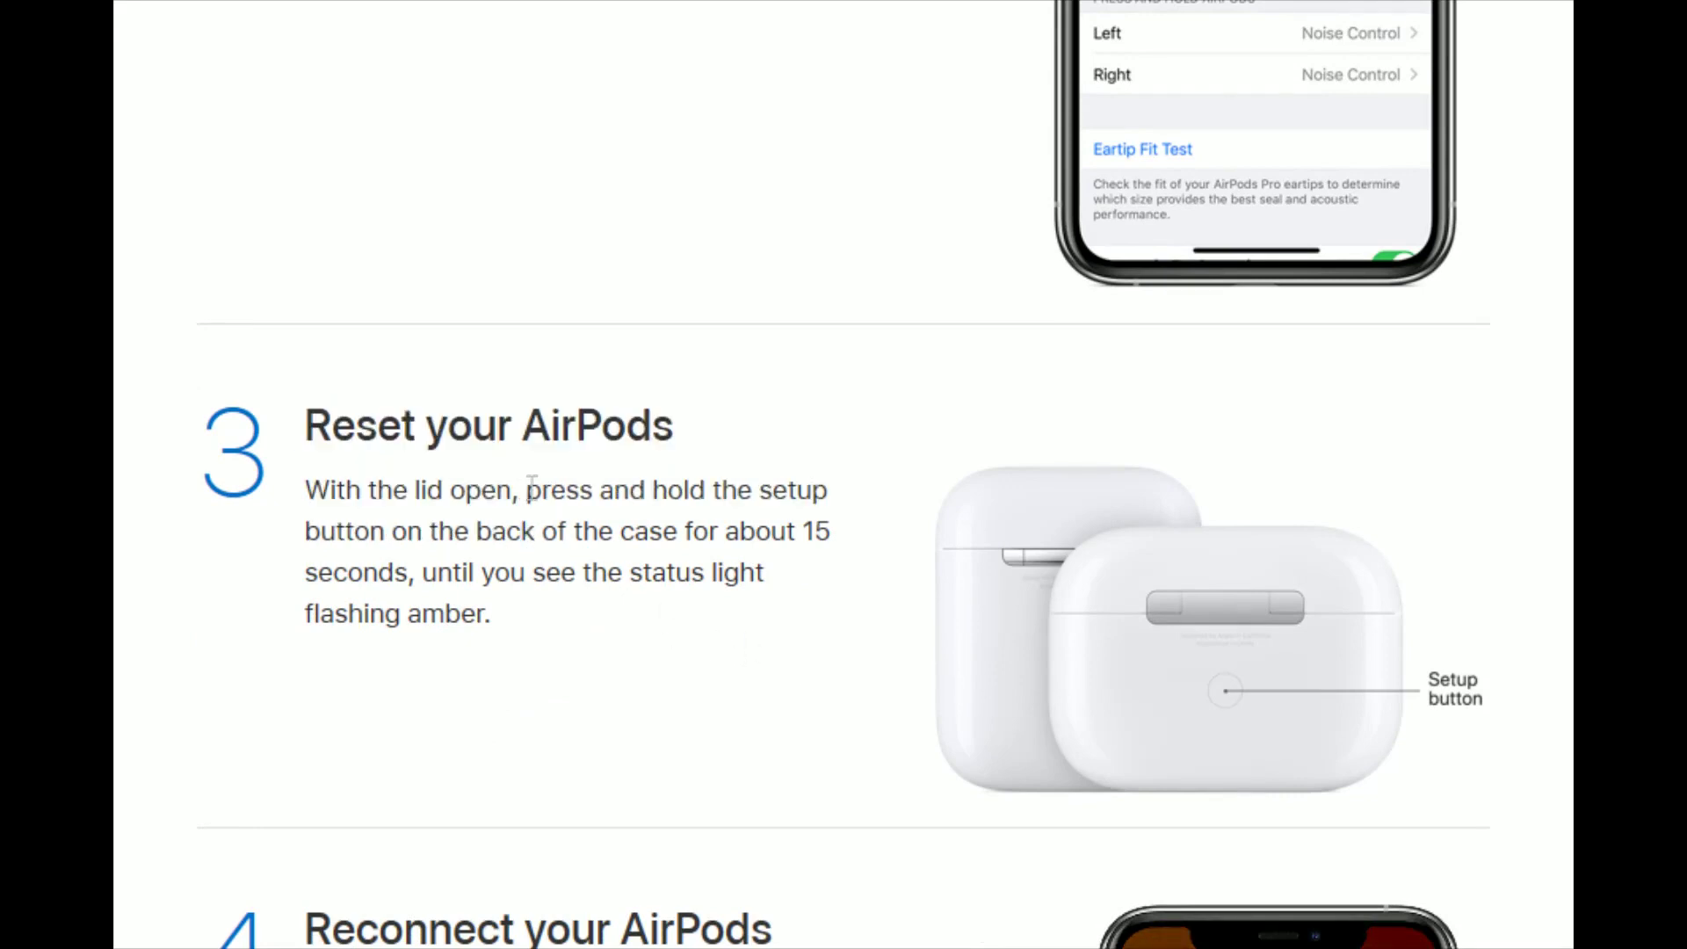
drag(525, 491, 623, 530)
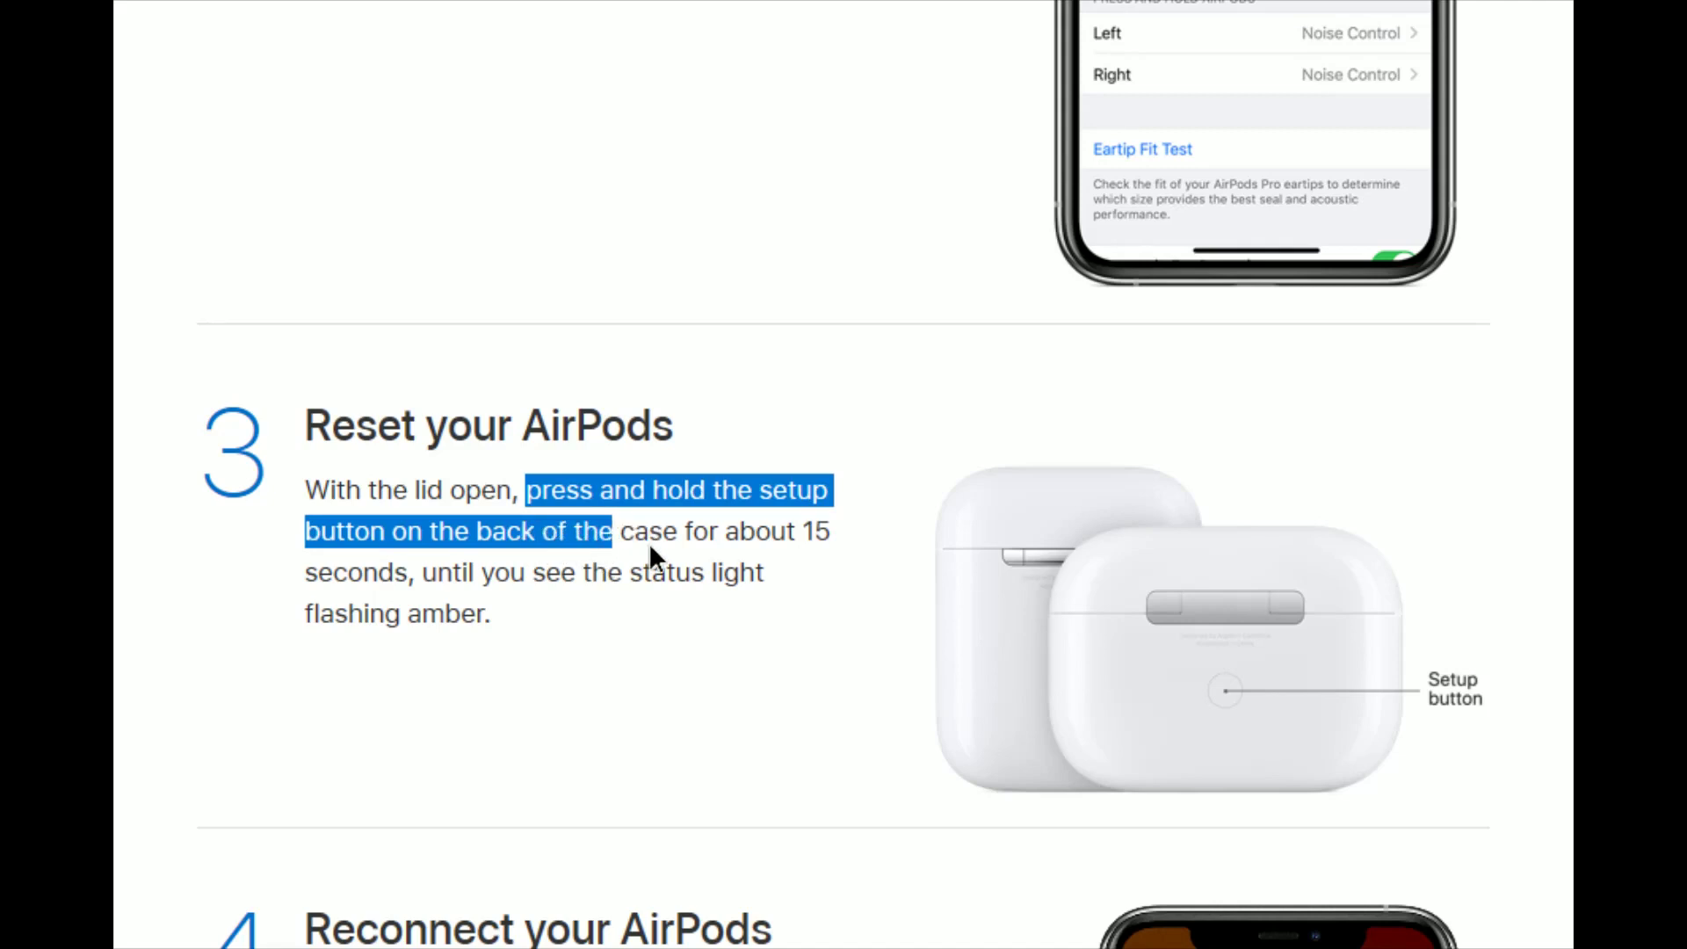
mouse_move(648, 542)
mouse_down()
mouse_move(421, 584)
mouse_move(614, 581)
mouse_up()
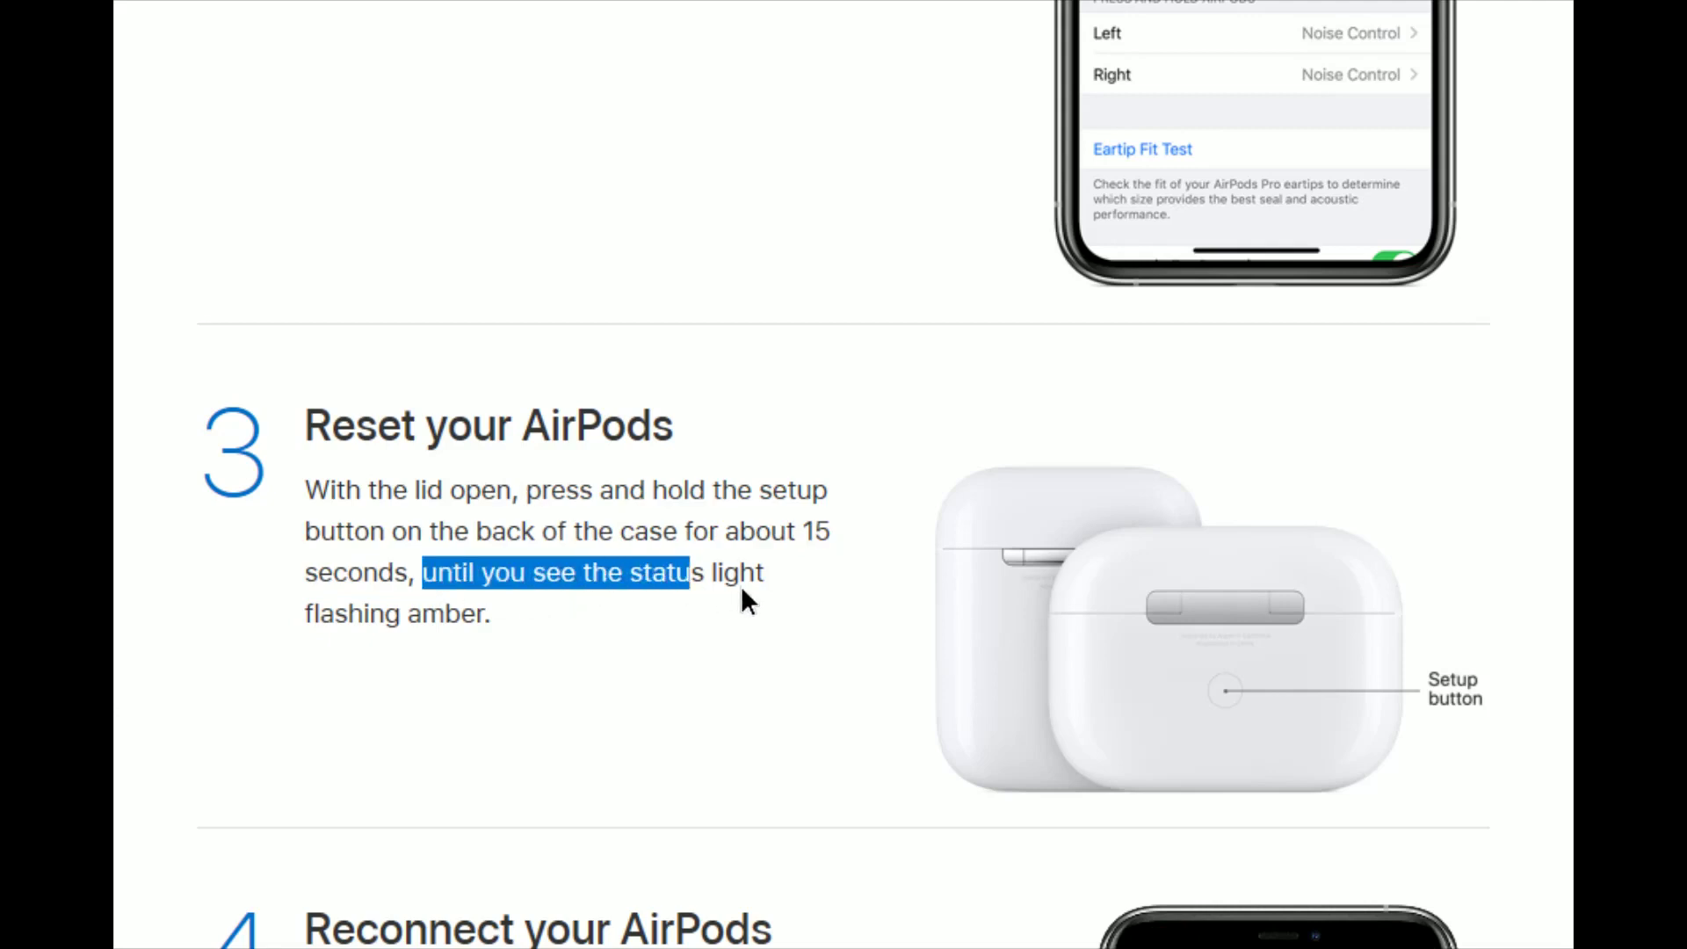
drag(741, 585, 526, 623)
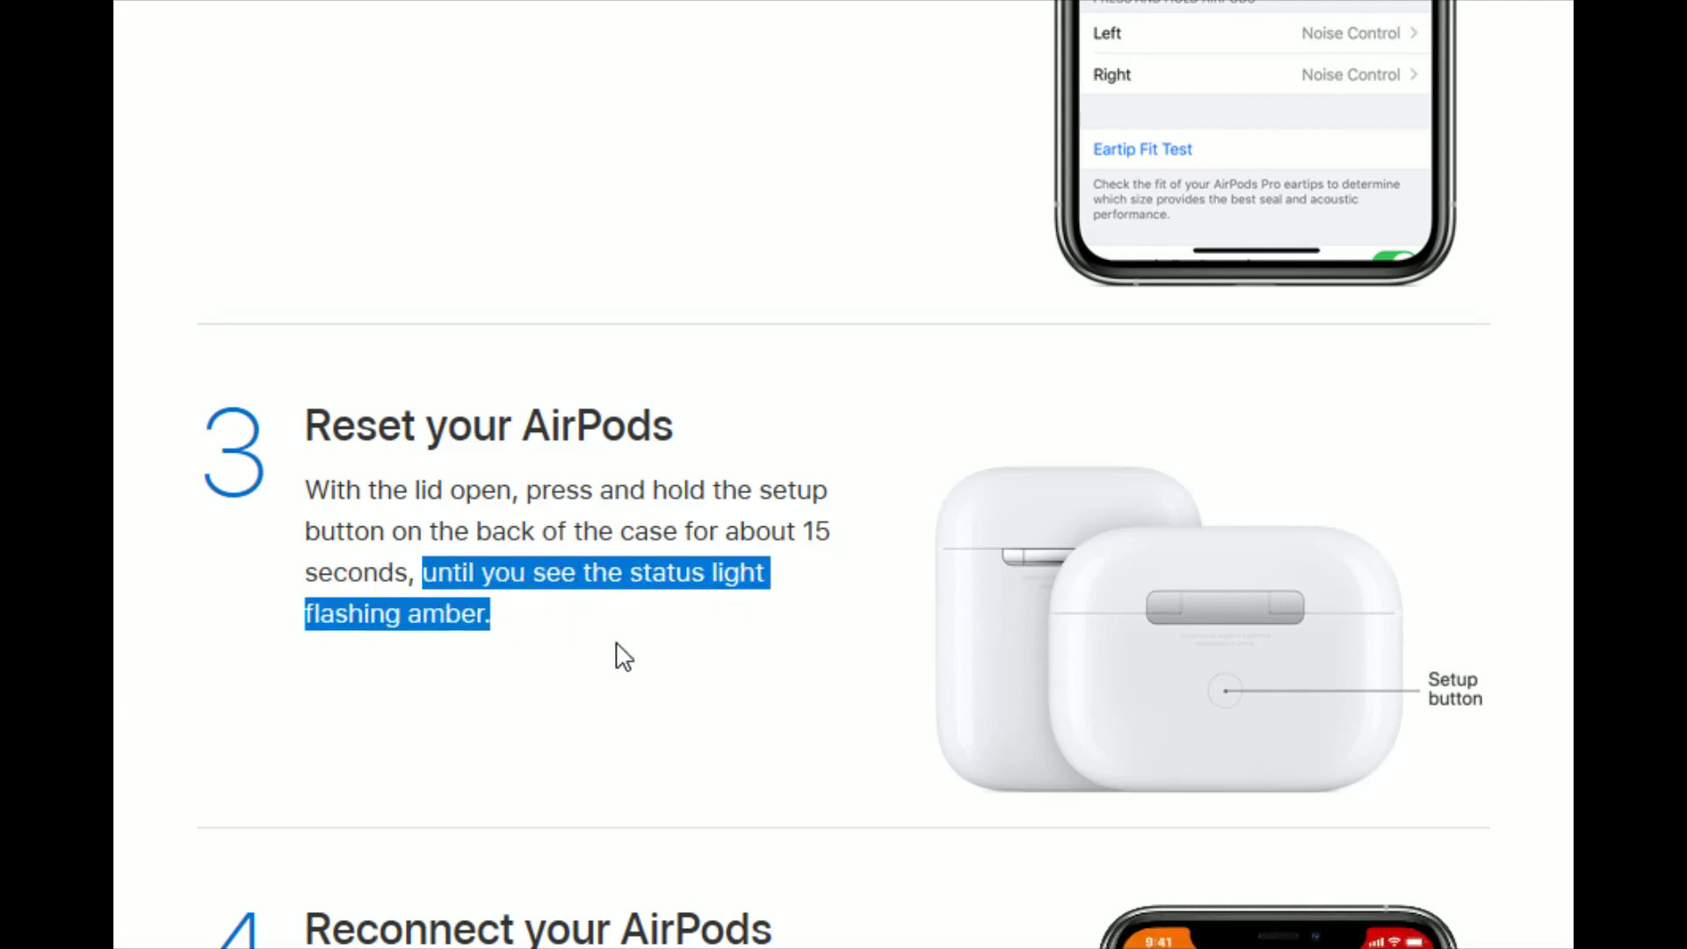
scroll(624, 657, down, 3)
scroll(624, 657, down, 3)
scroll(623, 658, down, 2)
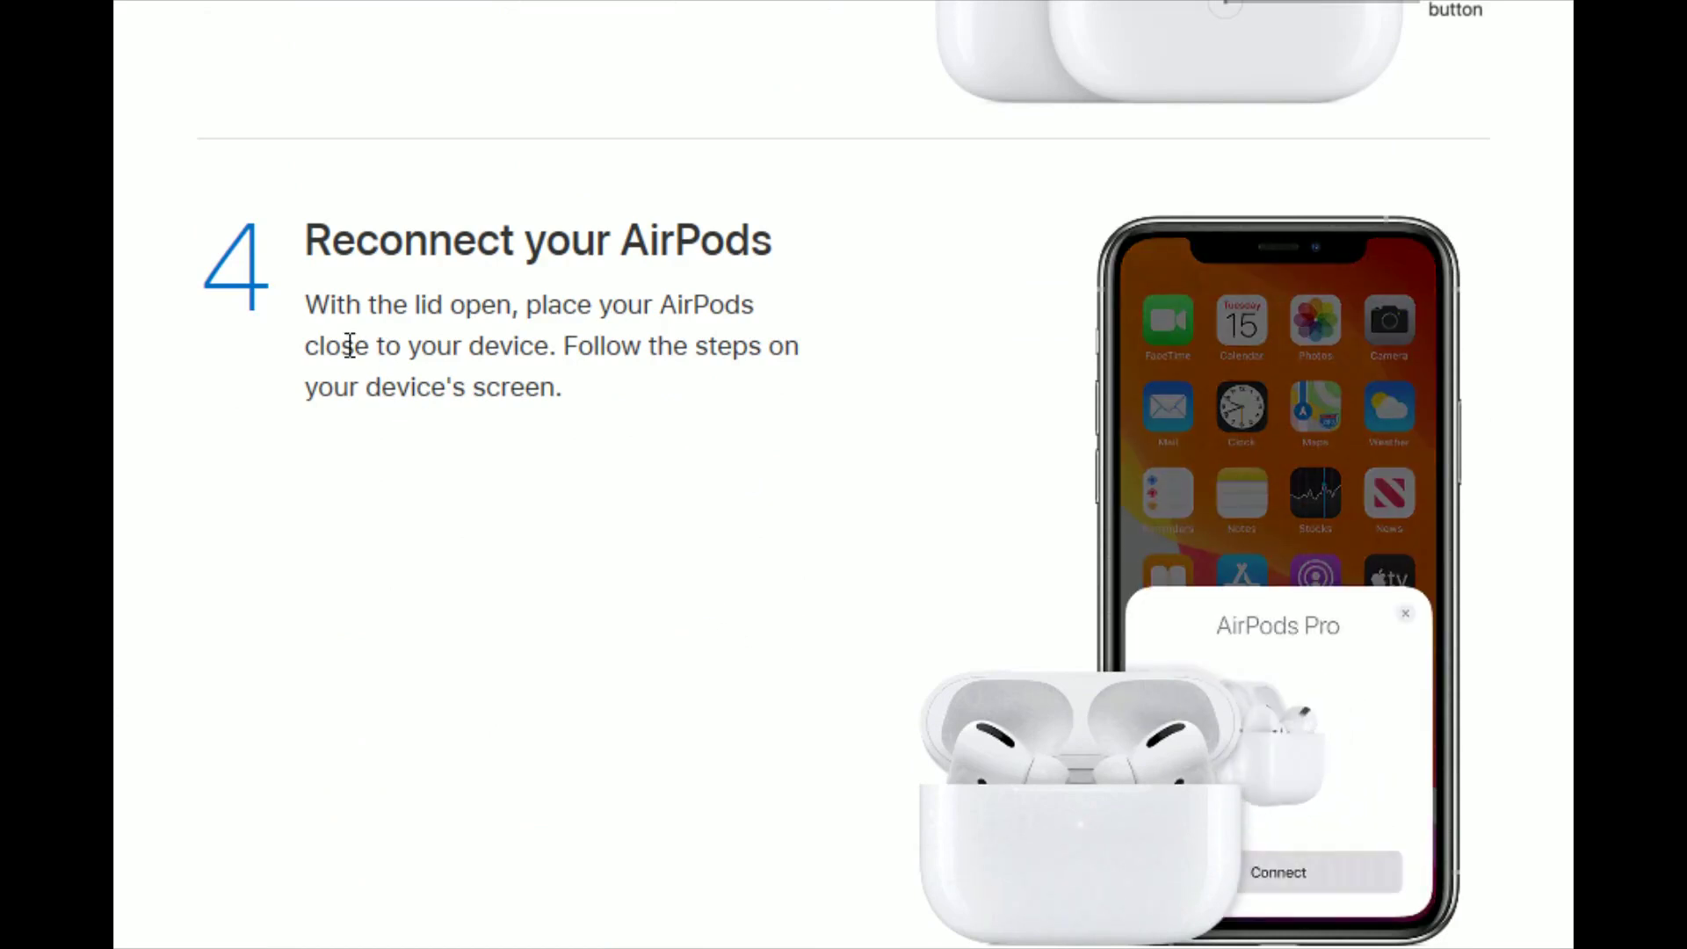
mouse_move(307, 303)
mouse_down()
mouse_move(666, 313)
mouse_move(543, 362)
mouse_up()
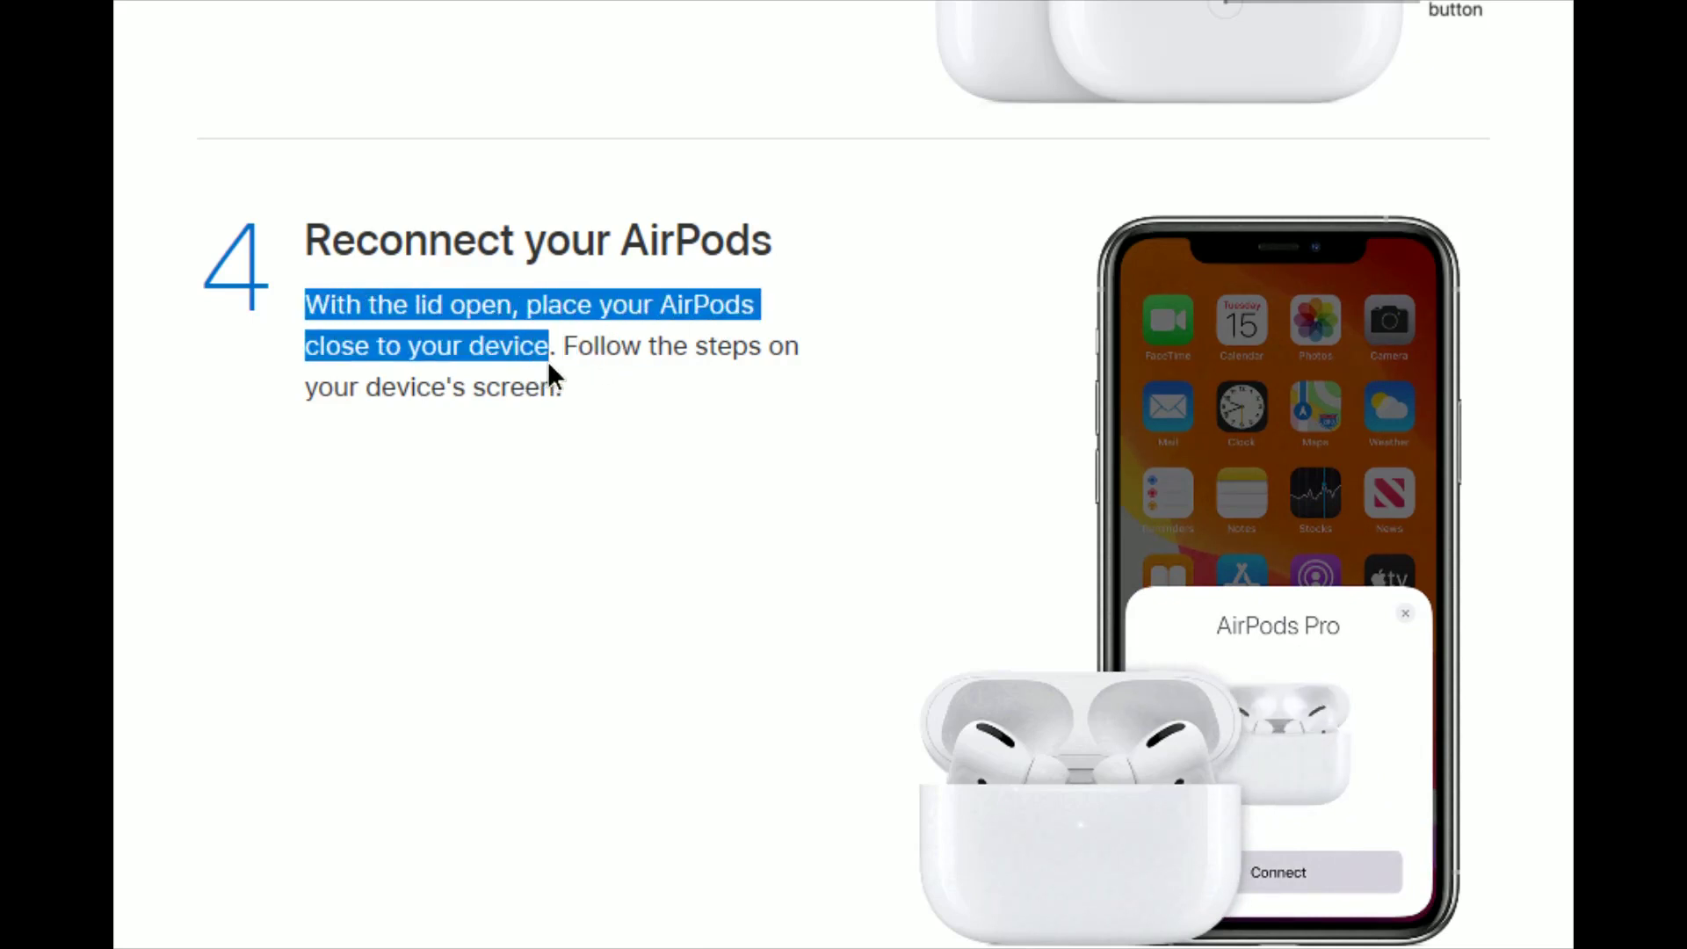
drag(563, 345, 591, 420)
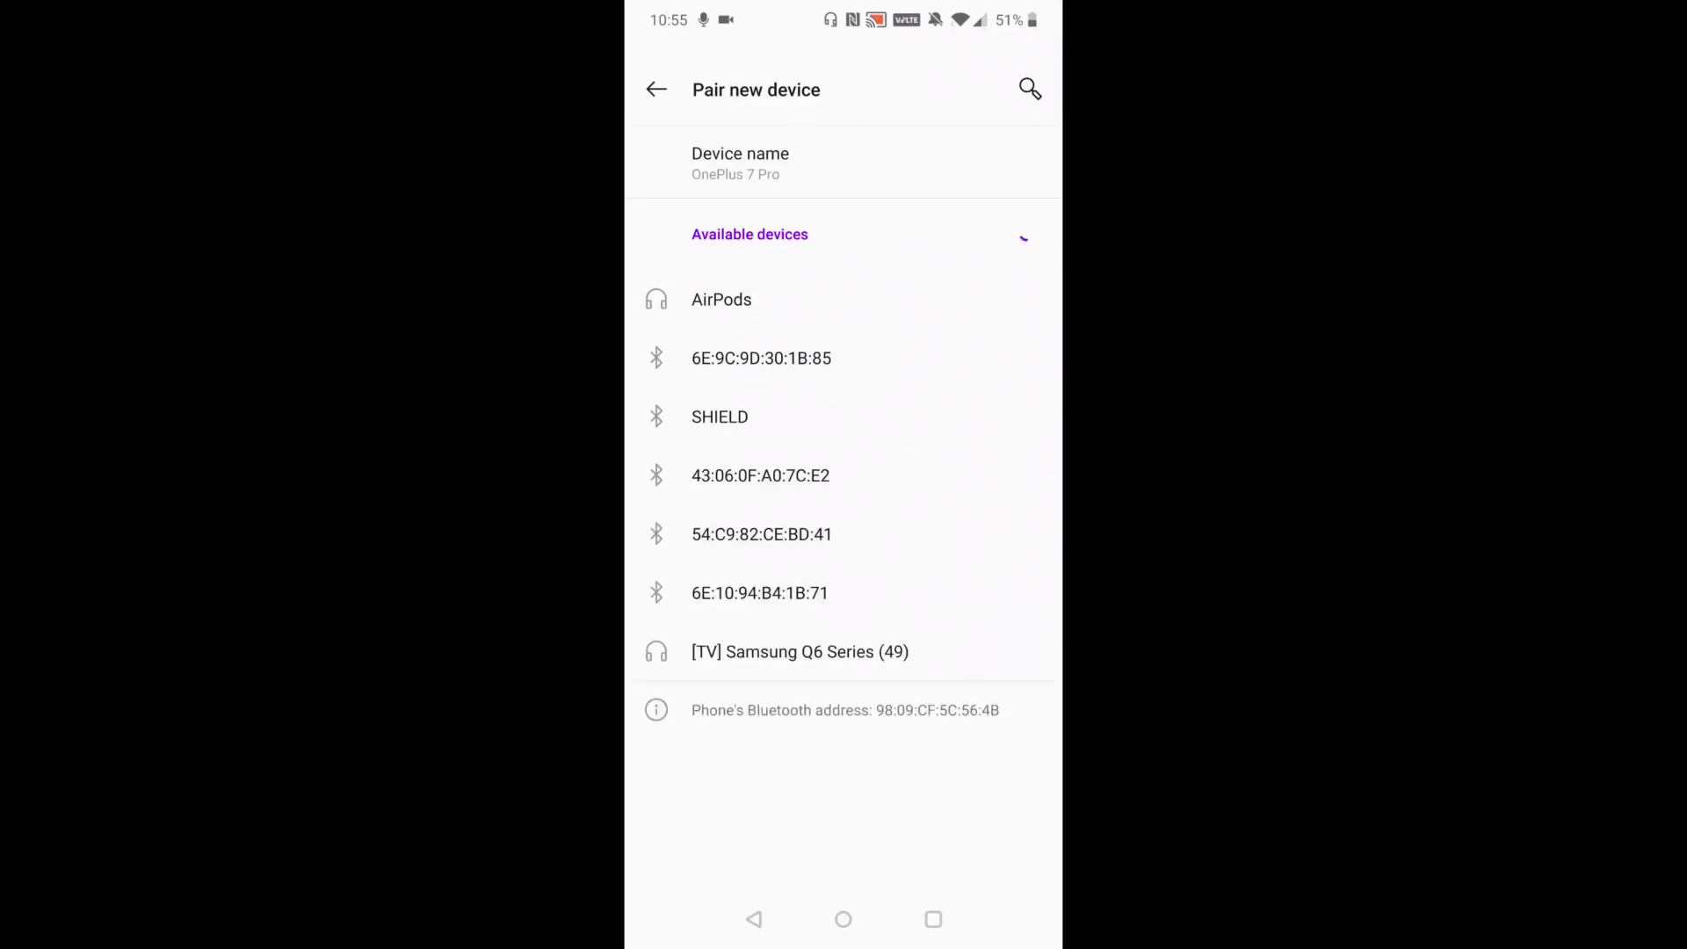
Select AirPods under Available devices and confirm the pairing request.
click(721, 300)
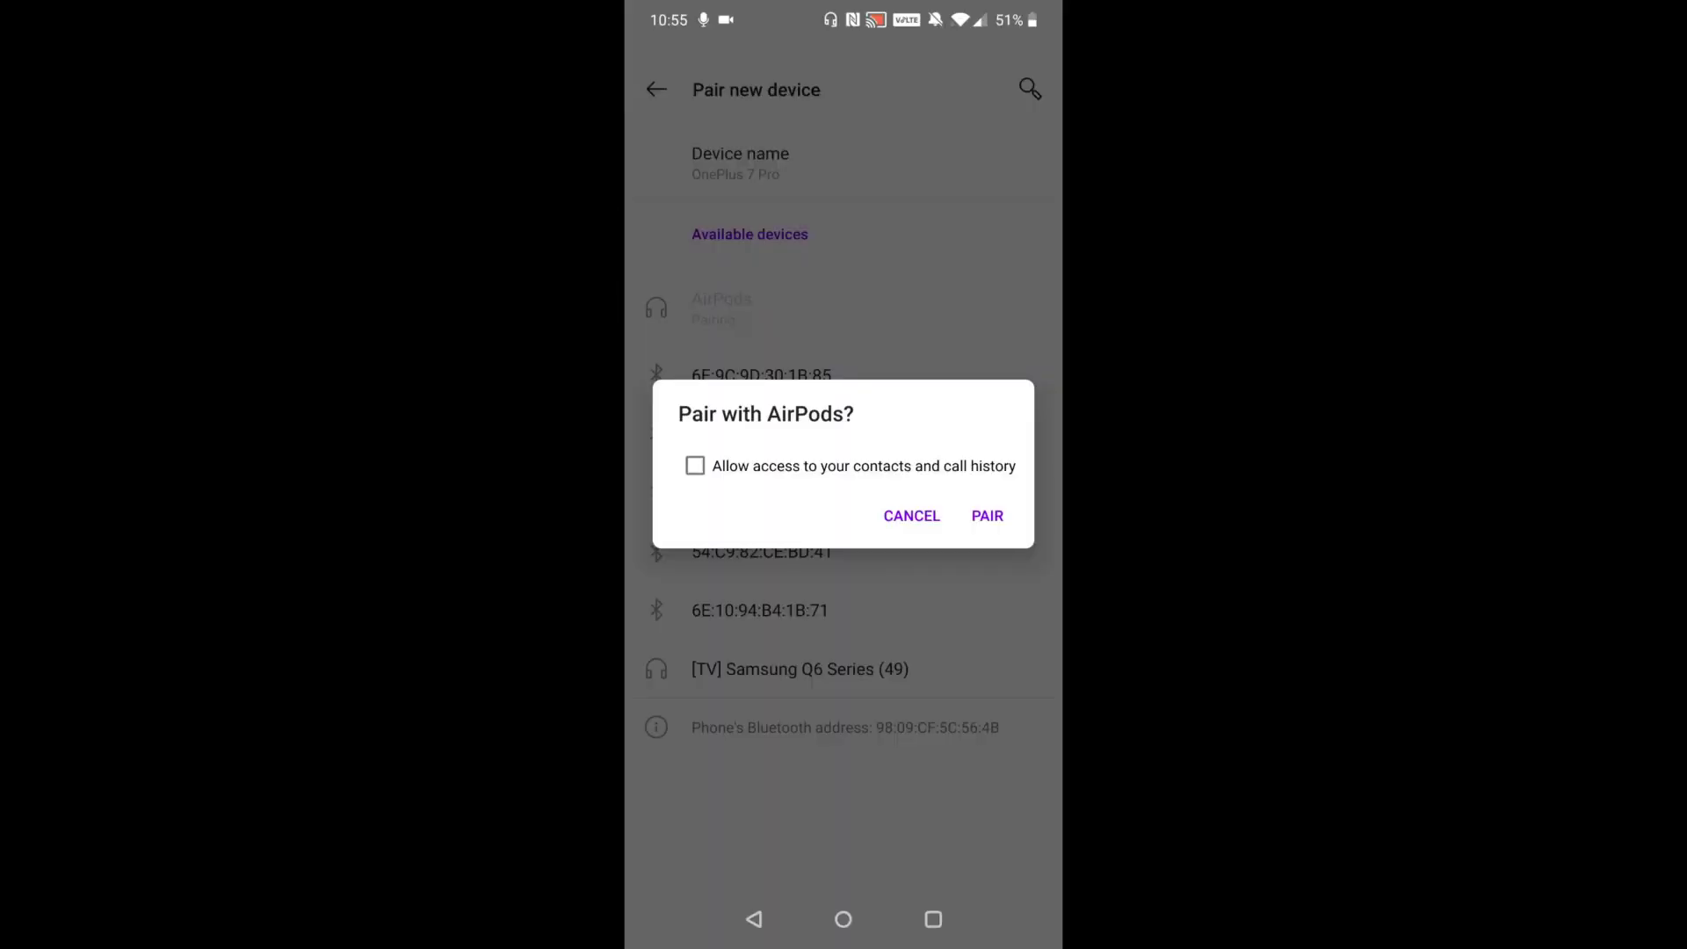
click(988, 515)
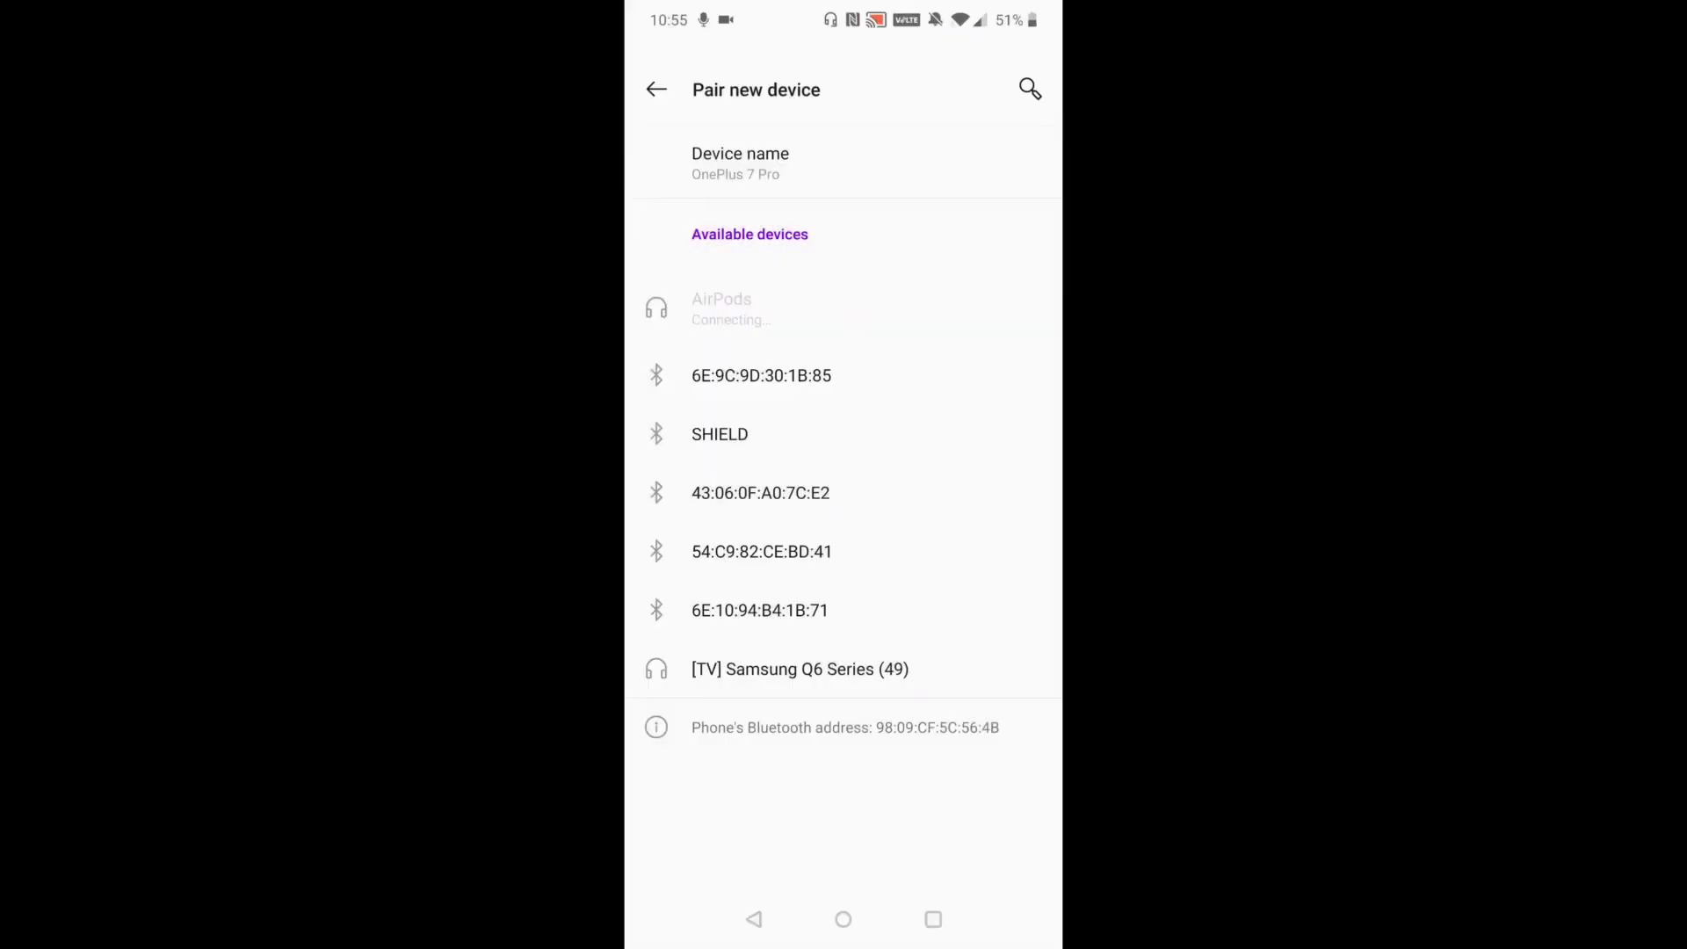